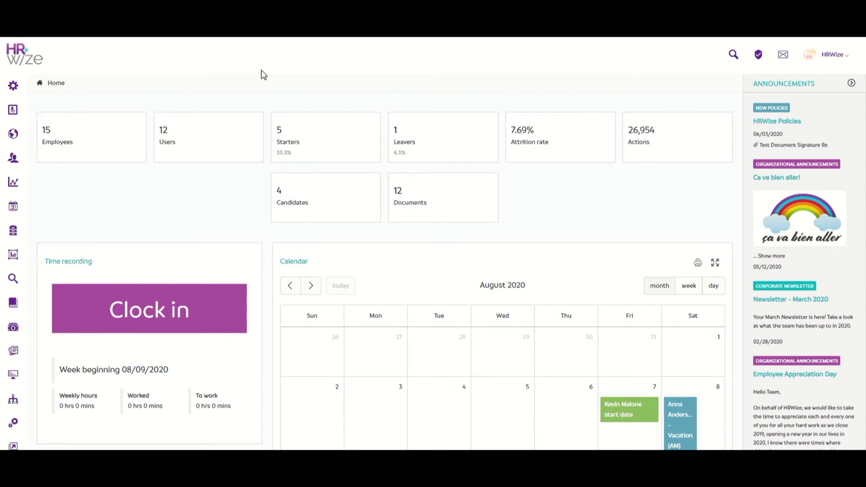
Step: Open the Bank details workflow for editing from the HR workflows administration
mouse_move(12, 86)
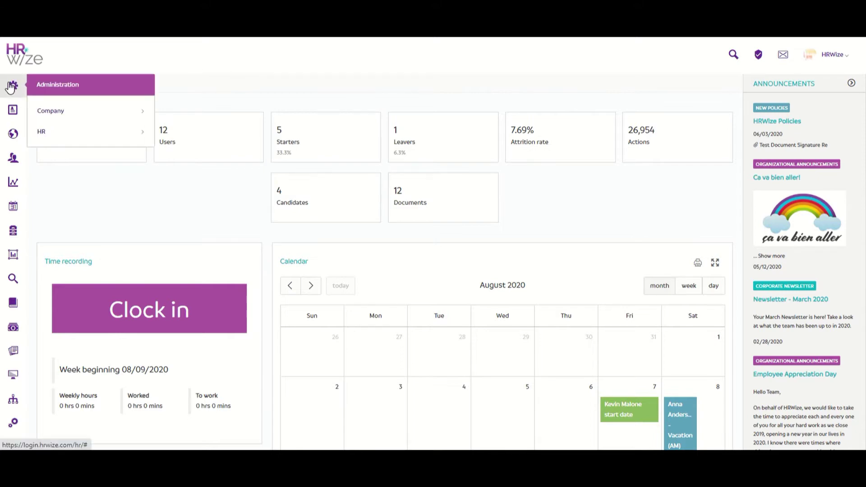
click(86, 133)
scroll(86, 134, down, 7)
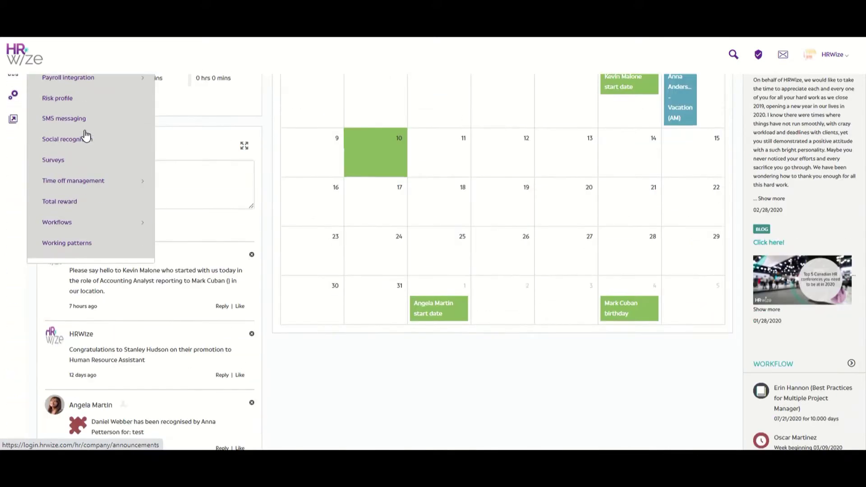
click(96, 226)
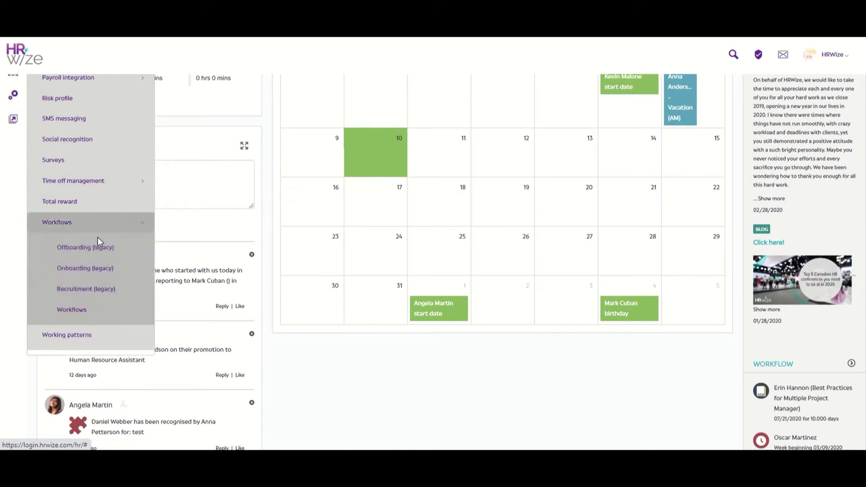
click(100, 309)
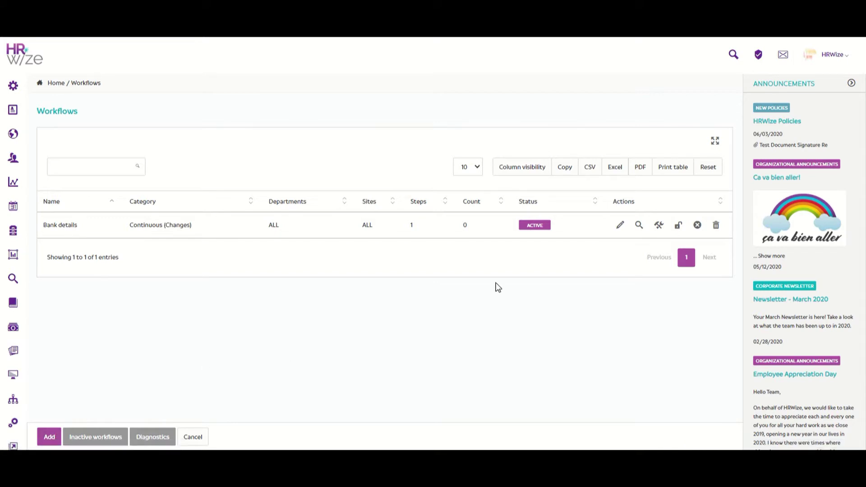
click(621, 225)
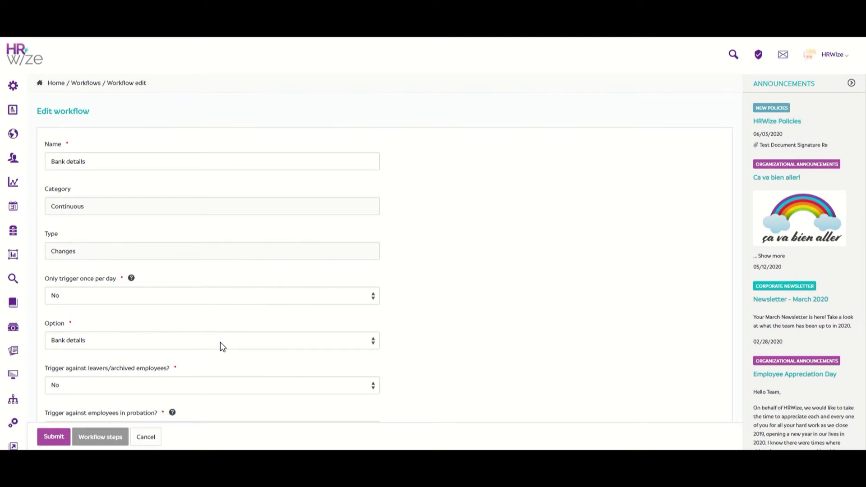
Step: Examine the Bank details workflow's trigger options, its department, site and other employee filters, and its active status
scroll(271, 359, down, 6)
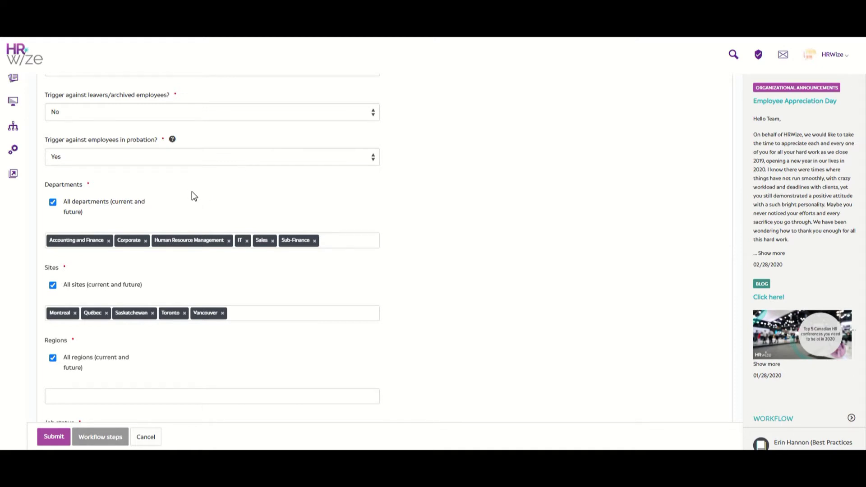
scroll(192, 191, down, 1)
scroll(192, 191, down, 2)
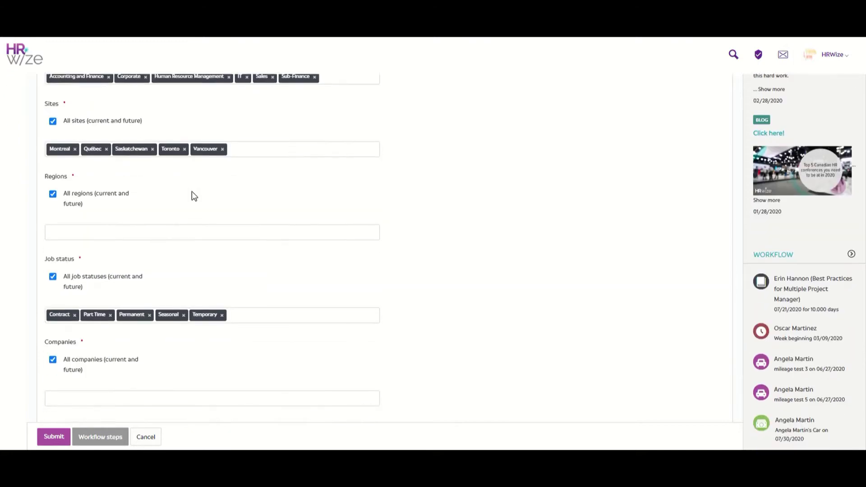
scroll(191, 191, down, 3)
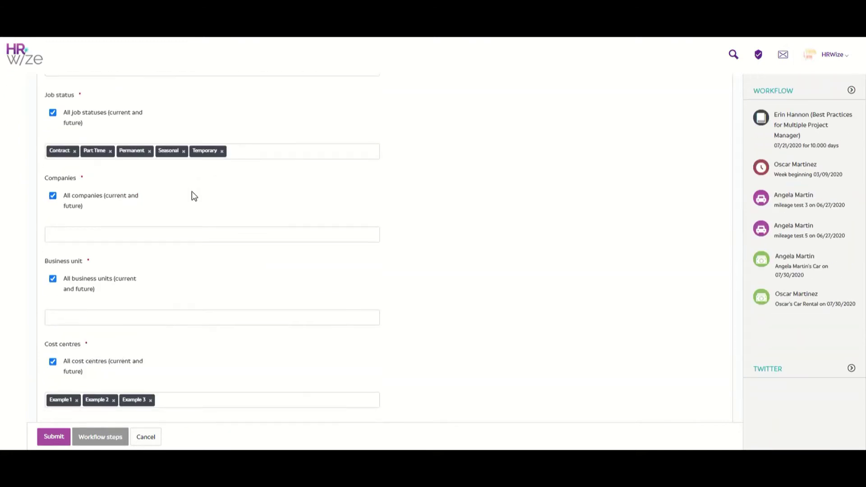
scroll(192, 191, down, 2)
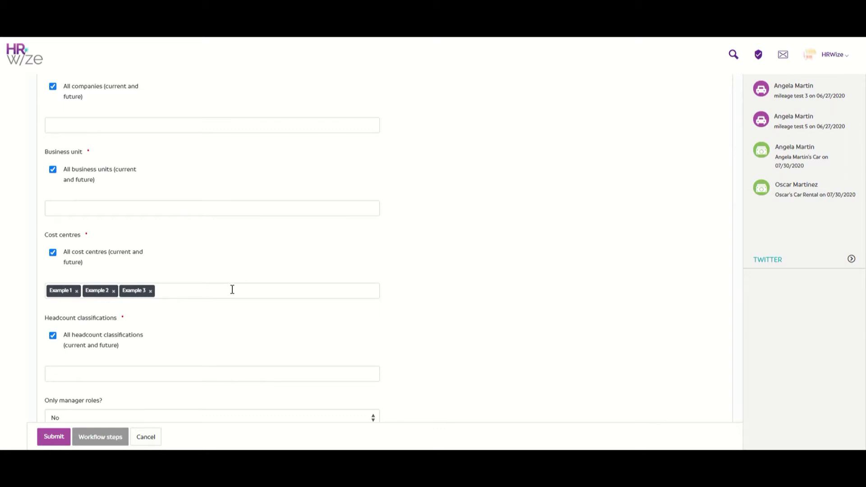
scroll(233, 289, down, 2)
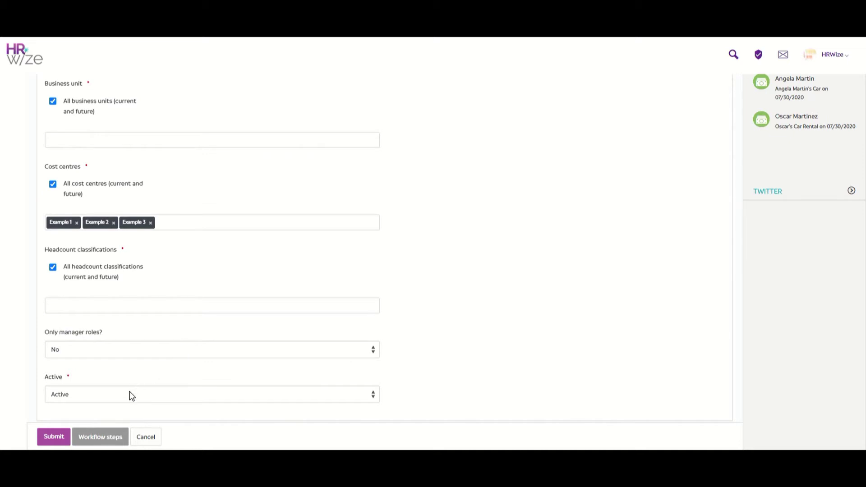
Step: Open the workflow's Bank details email step and look through the available roles, mailboxes and people for its recipients
click(114, 442)
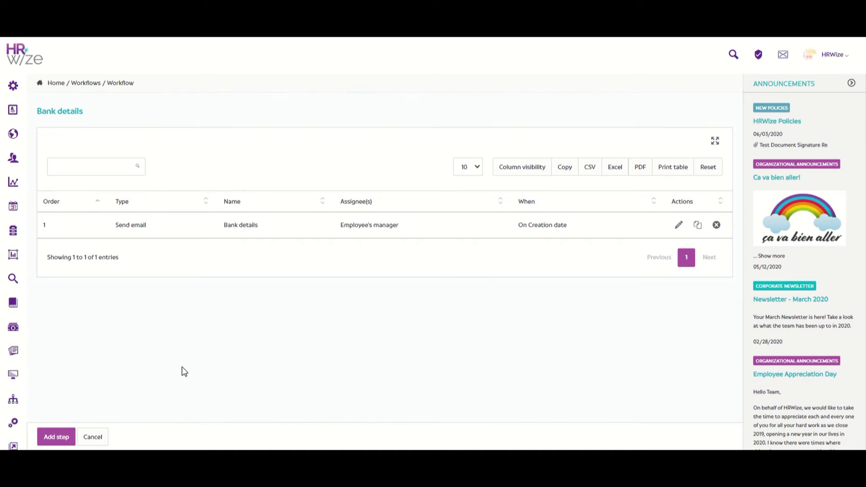
click(675, 231)
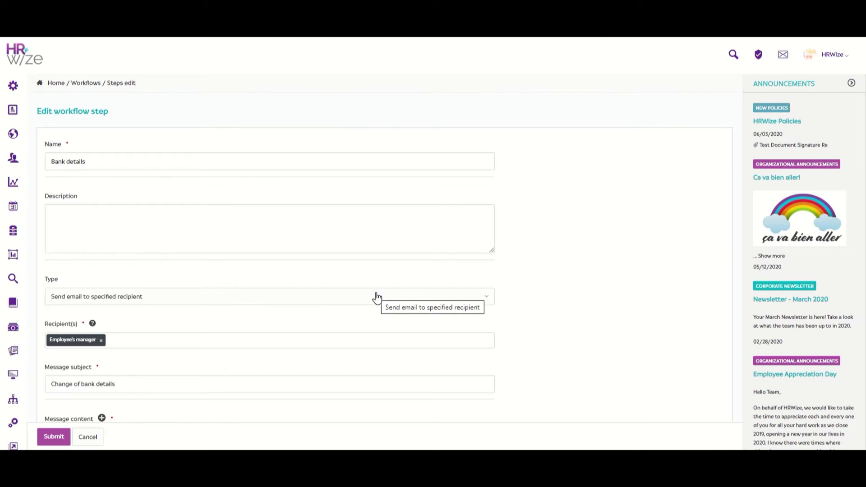
click(340, 344)
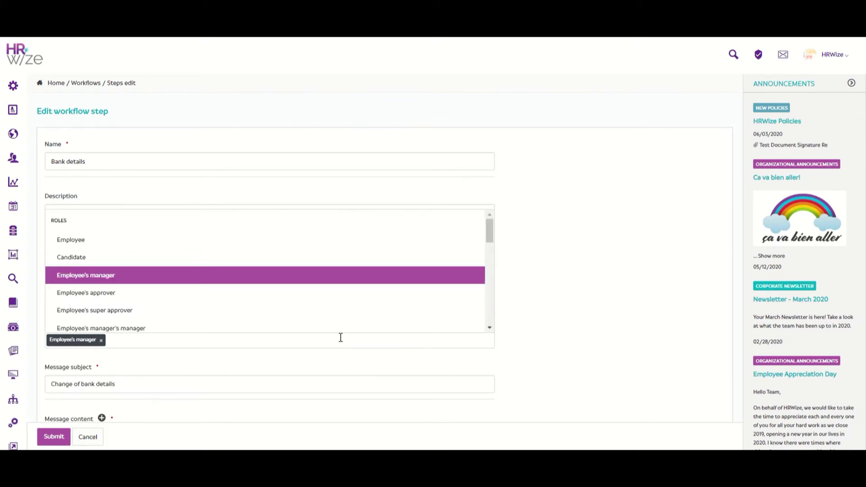
scroll(359, 256, down, 5)
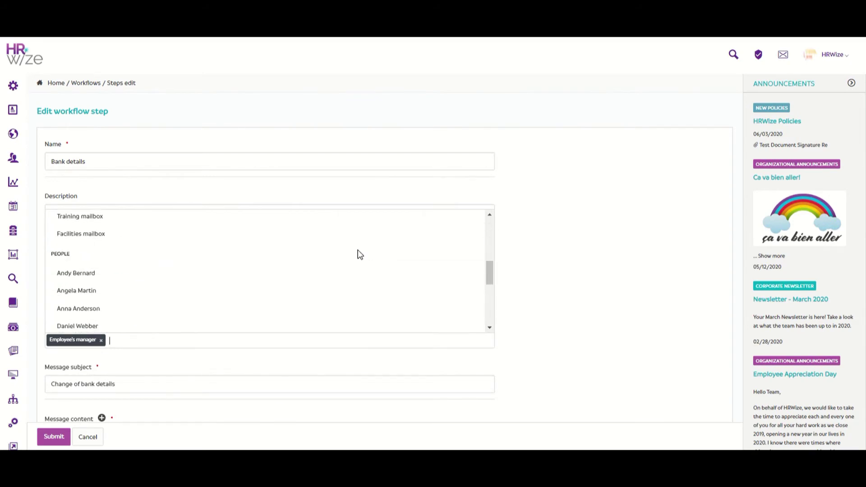
click(535, 313)
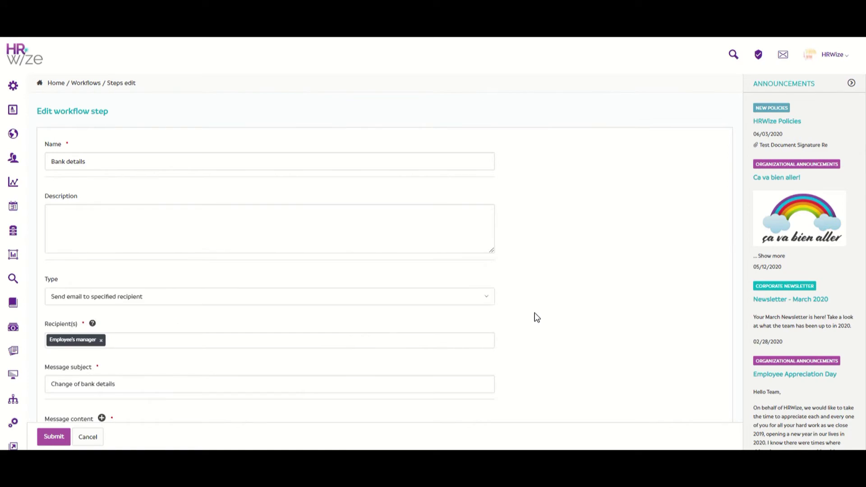
Step: Examine the email step's message subject and content and the list of system fields available for the message
scroll(535, 313, down, 2)
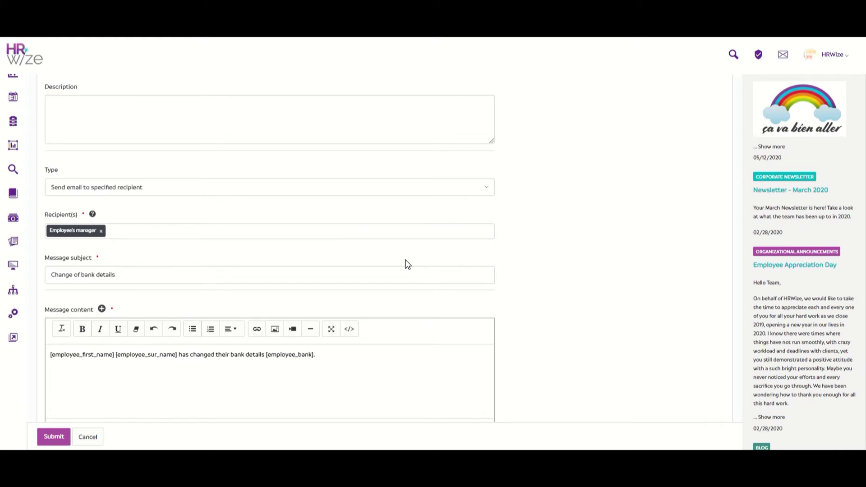
scroll(394, 290, down, 1)
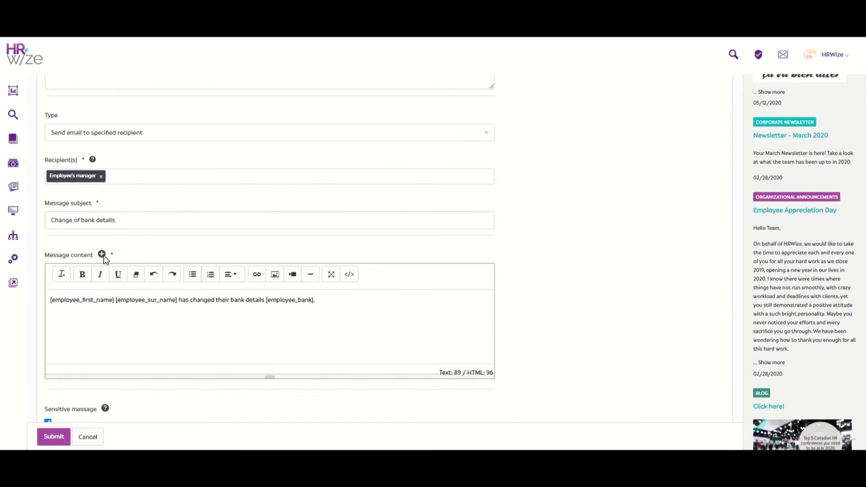
scroll(104, 259, down, 5)
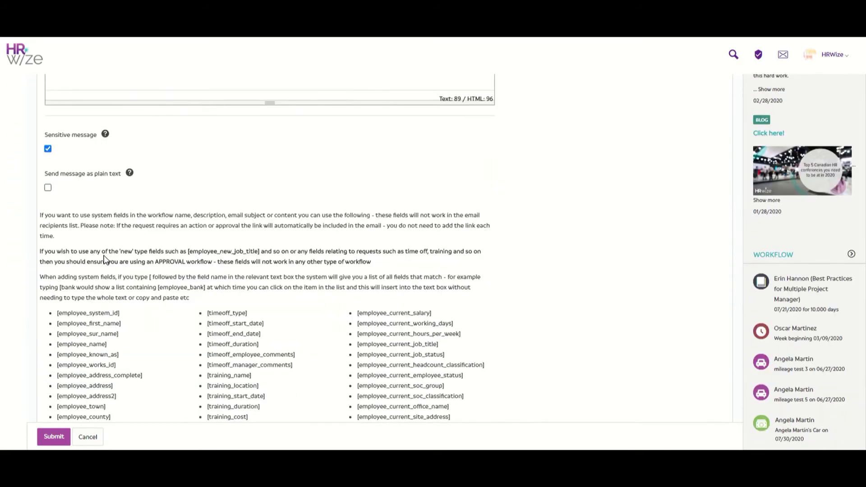
scroll(104, 259, down, 3)
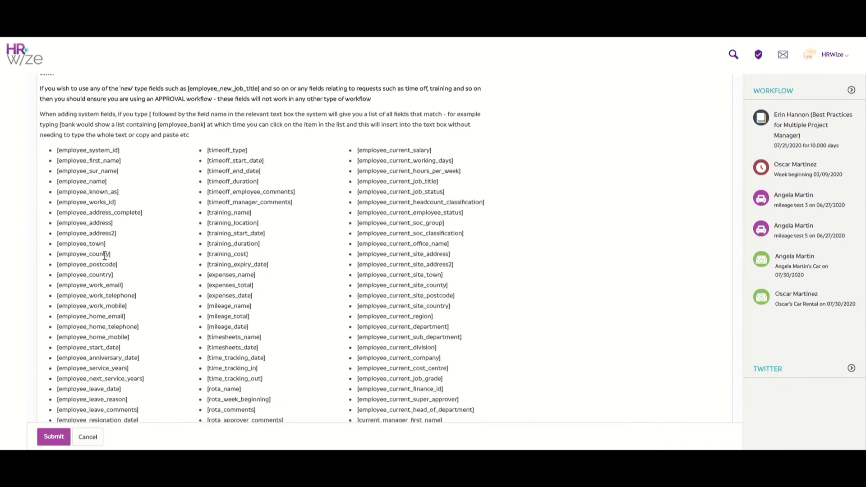
scroll(216, 242, down, 3)
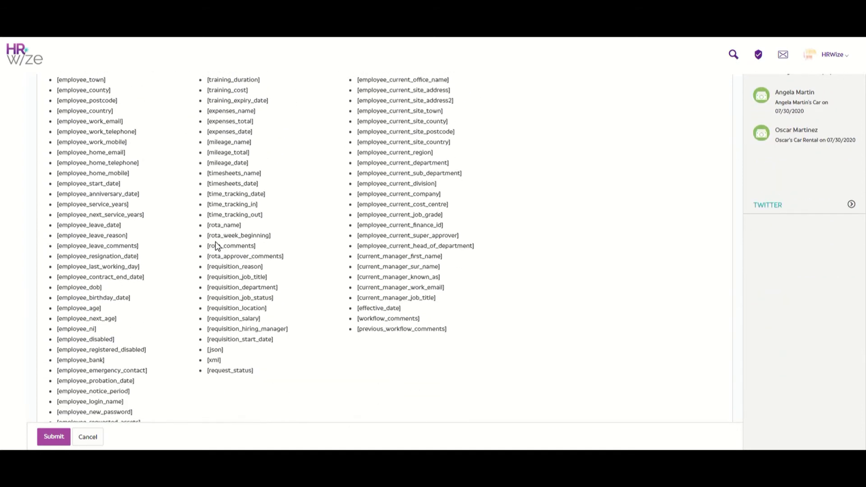
scroll(216, 245, down, 2)
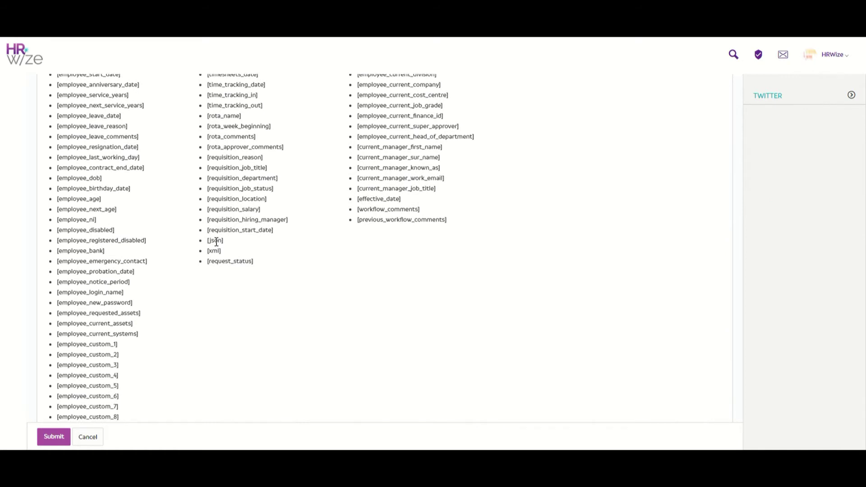
scroll(216, 242, up, 15)
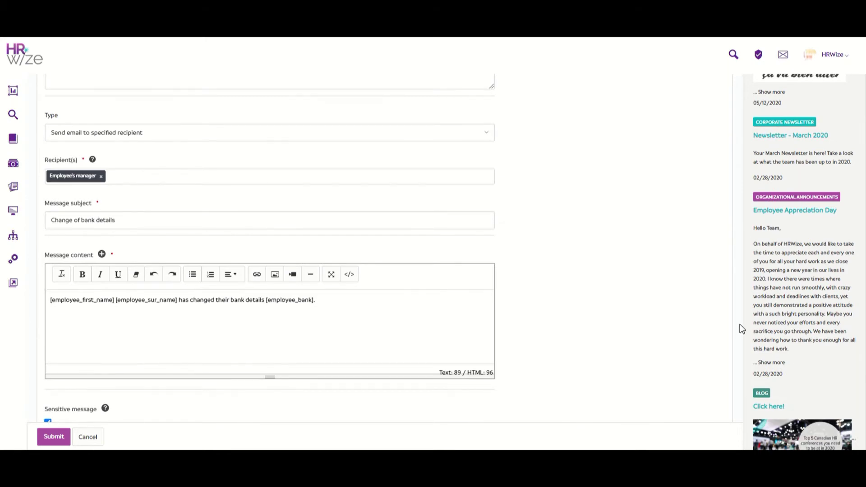
Step: Review the step's sensitive message setting, order and timing with its selectable reference dates, and leave the workflow without saving
scroll(740, 324, down, 3)
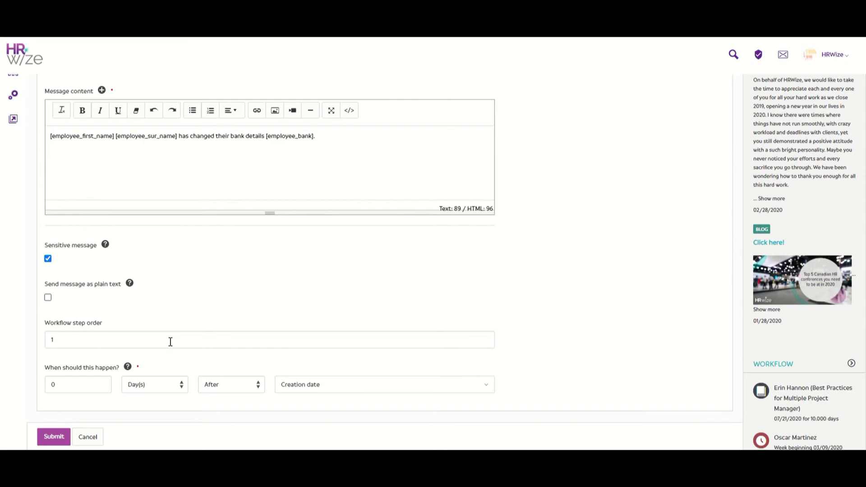
scroll(171, 342, down, 1)
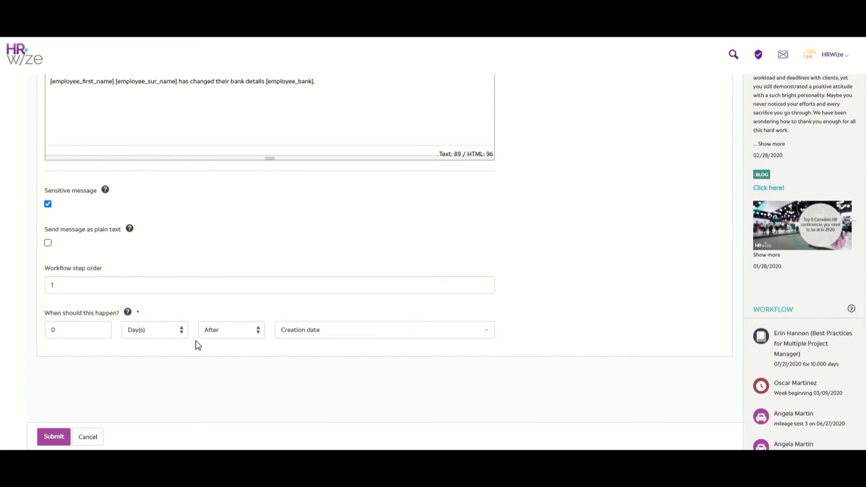
click(305, 337)
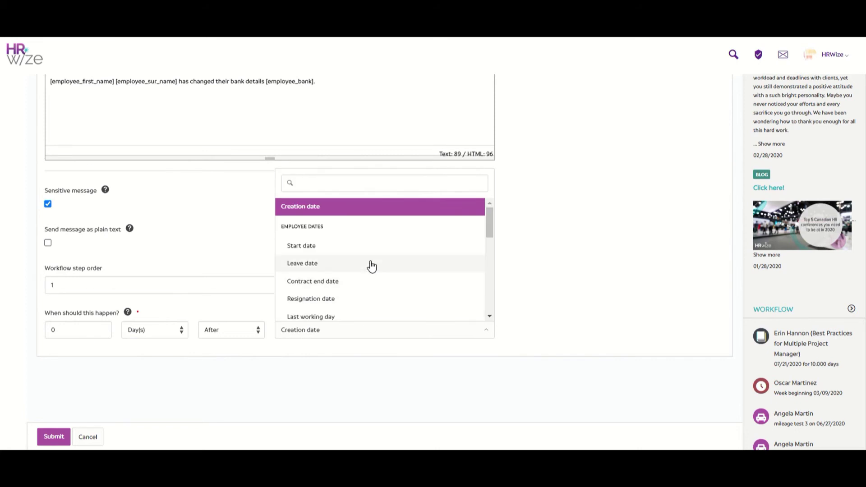
scroll(379, 264, down, 8)
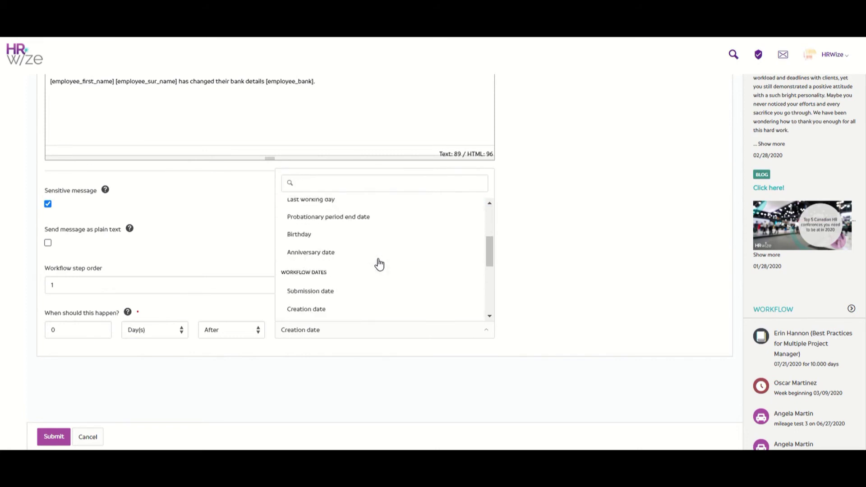
scroll(379, 263, down, 3)
scroll(379, 263, up, 2)
click(266, 376)
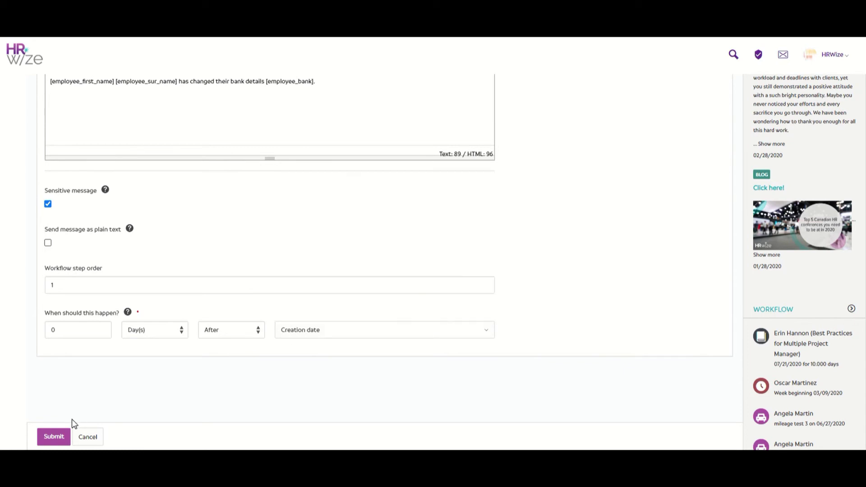
click(88, 440)
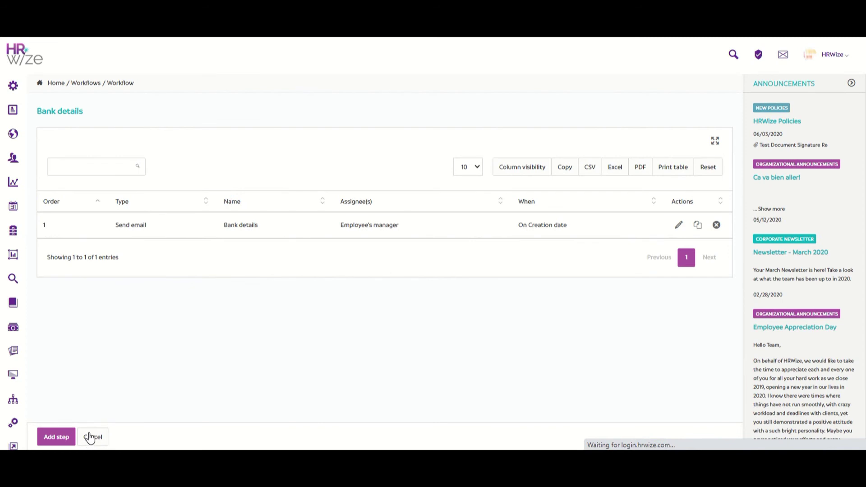
click(96, 437)
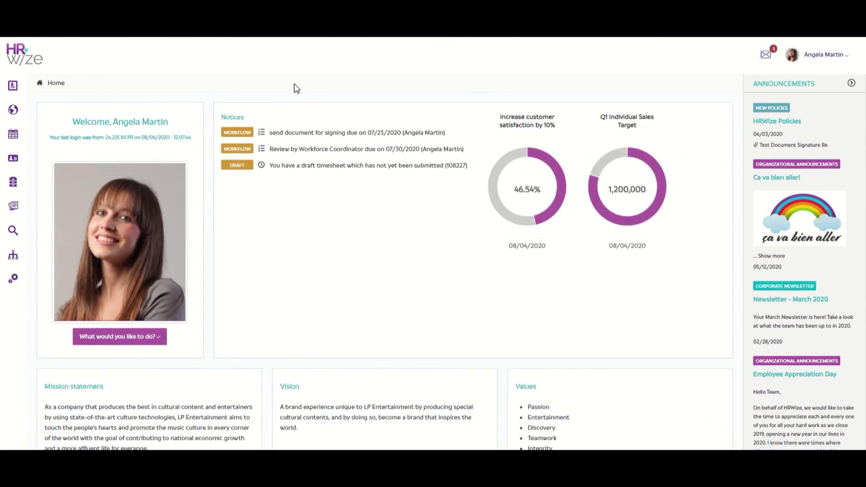
Step: Open the employee's own bank details form in self service
click(21, 89)
click(101, 136)
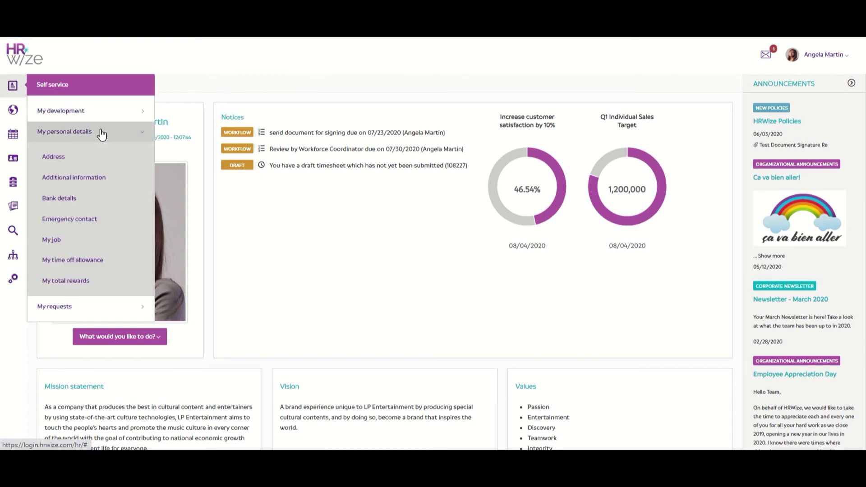
click(89, 203)
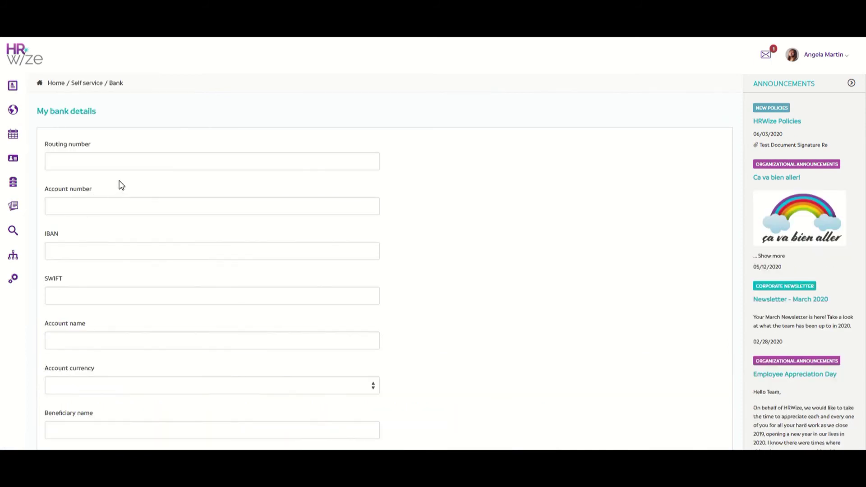
Step: Fill in the routing number and account number, set the bank name to "Bank Name Example", and submit the bank details
click(147, 156)
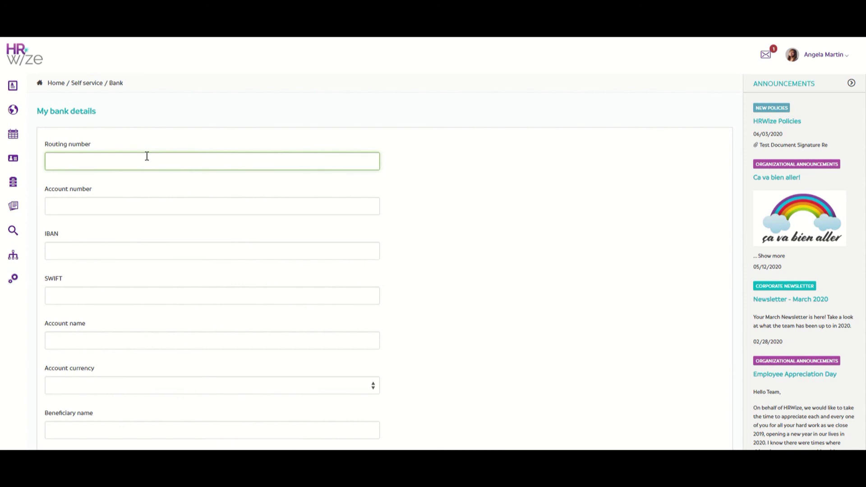
text(482412)
click(127, 208)
text(5)
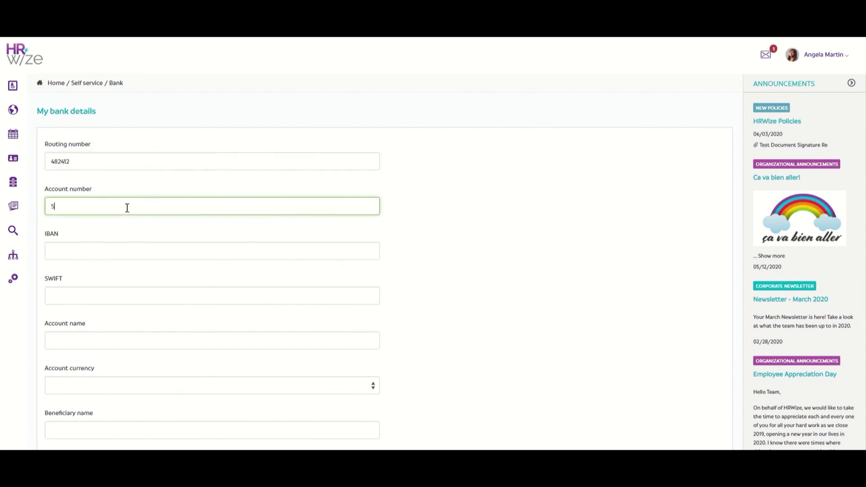
text(555555)
scroll(125, 221, down, 5)
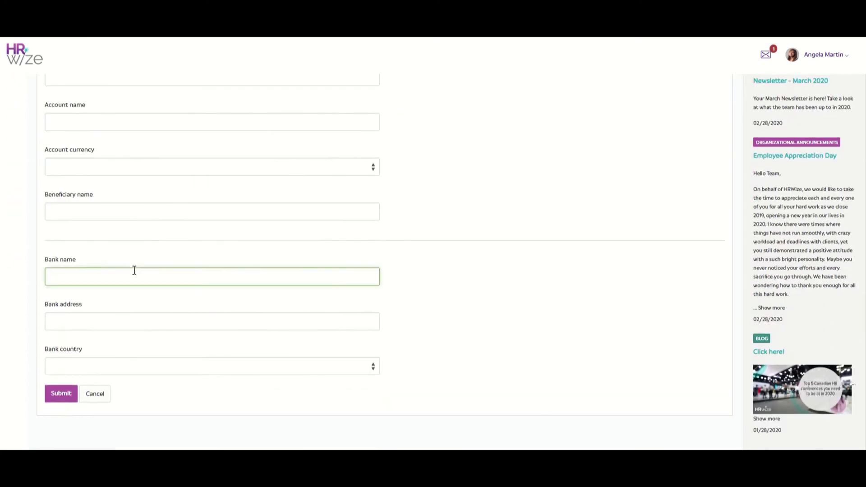
text(Bank Name Example)
click(69, 395)
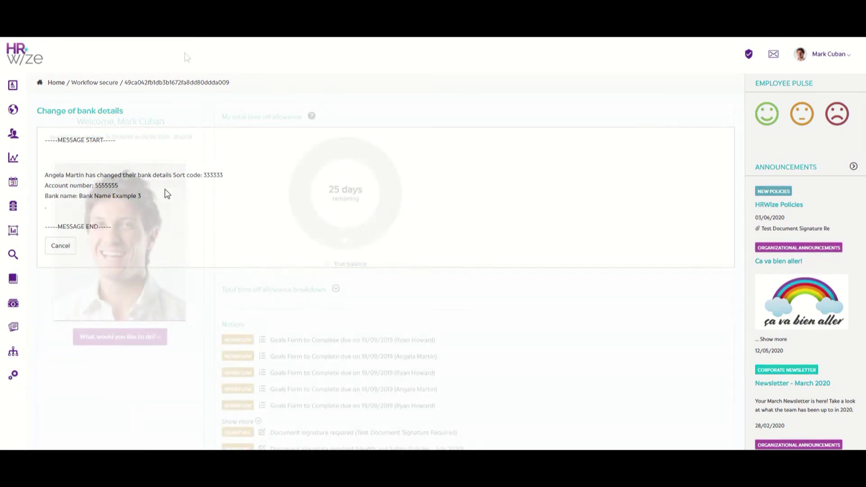
Step: Open the employee's file for editing as the manager and check the sort code, account number and bank name in the bank details
mouse_move(13, 133)
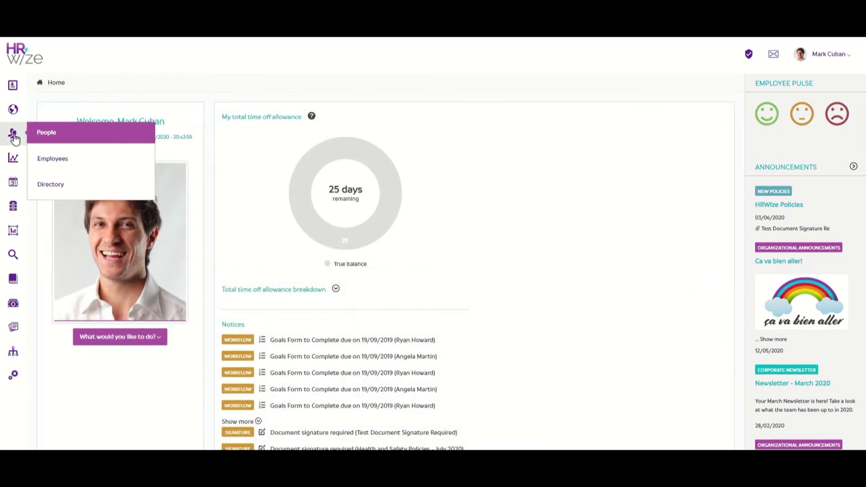
click(85, 165)
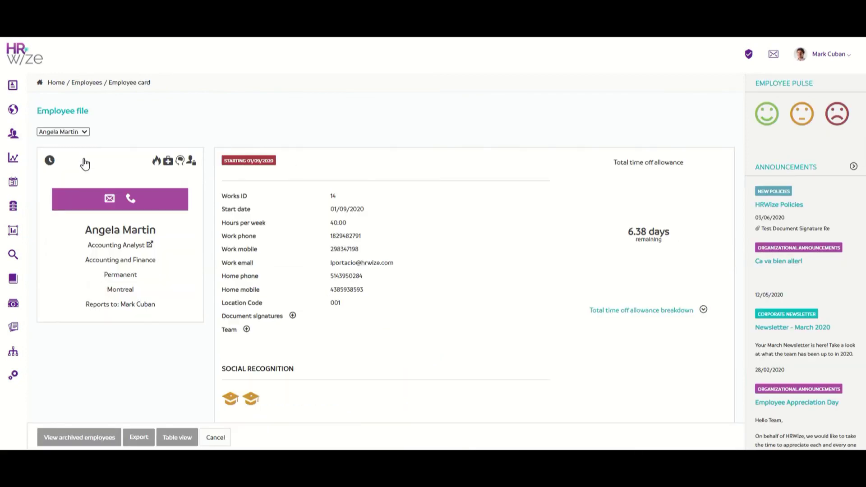
scroll(281, 185, down, 2)
scroll(280, 185, down, 7)
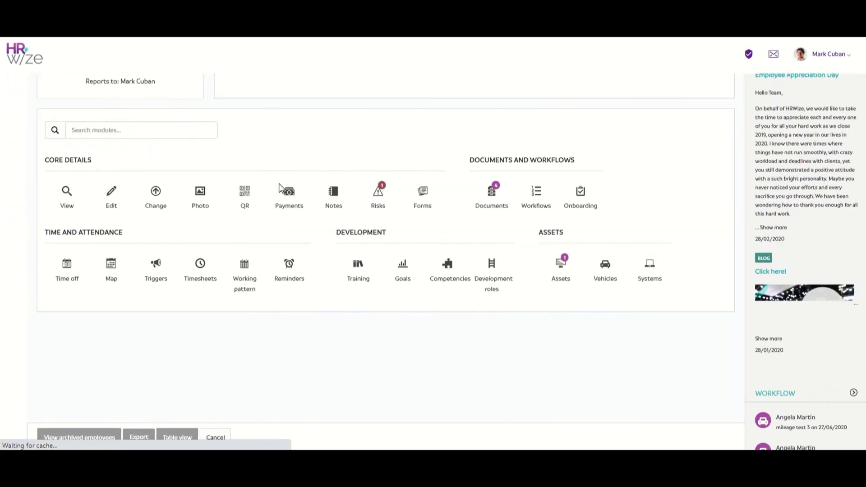
click(111, 199)
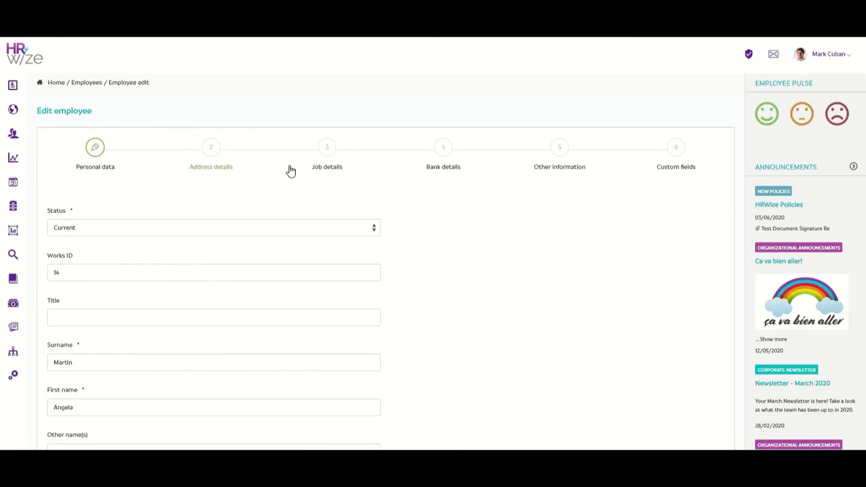
click(445, 150)
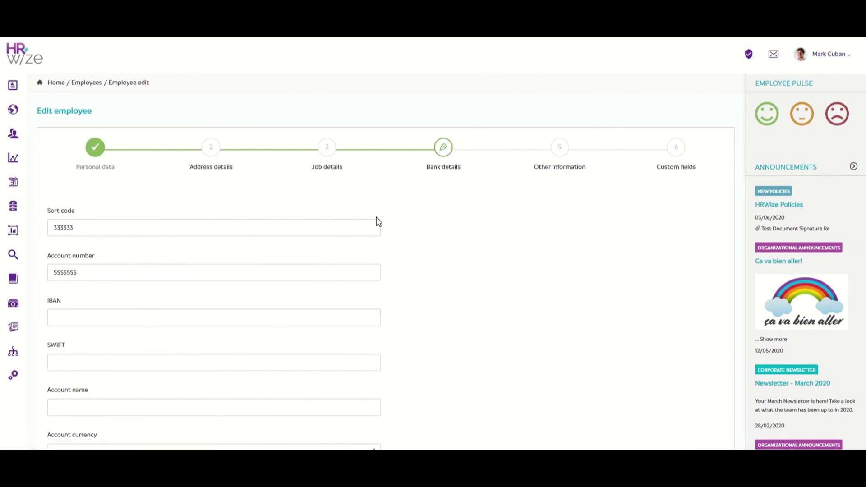
scroll(378, 221, down, 5)
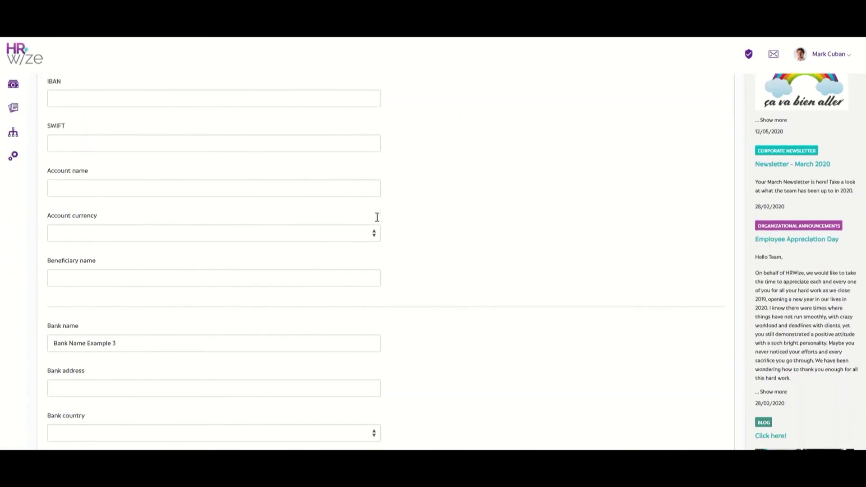